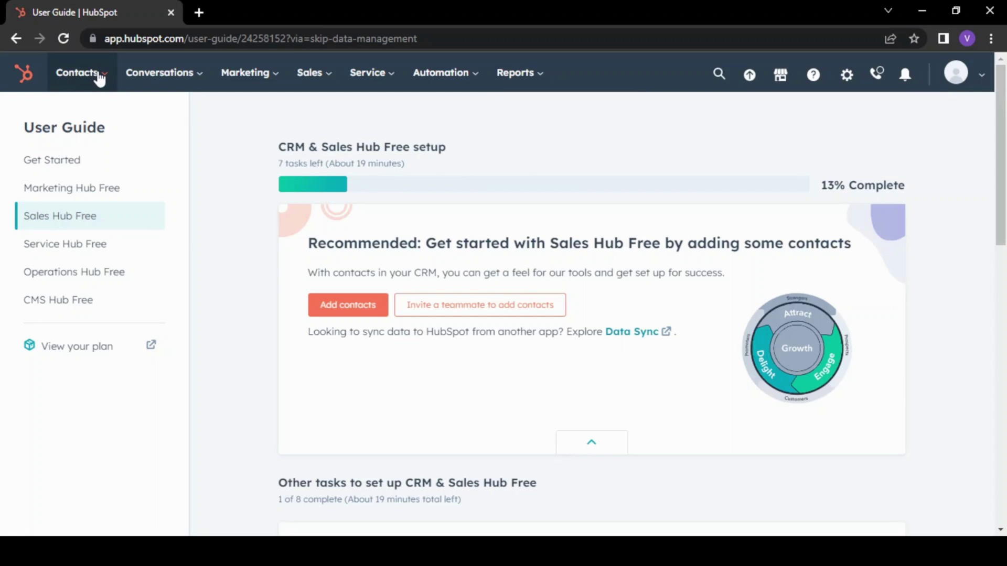
mouse_move(176, 71)
mouse_move(263, 73)
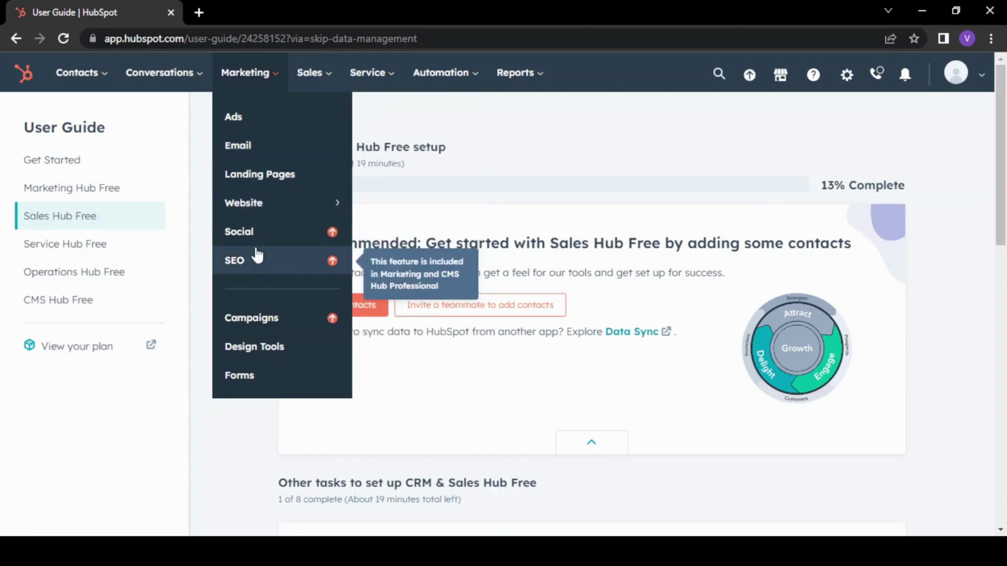
mouse_move(380, 74)
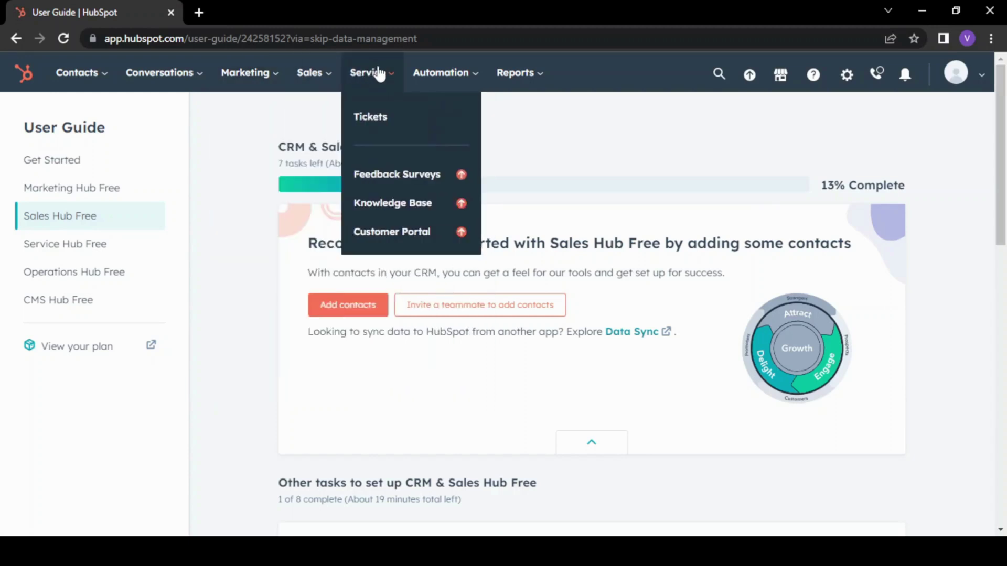
mouse_move(519, 72)
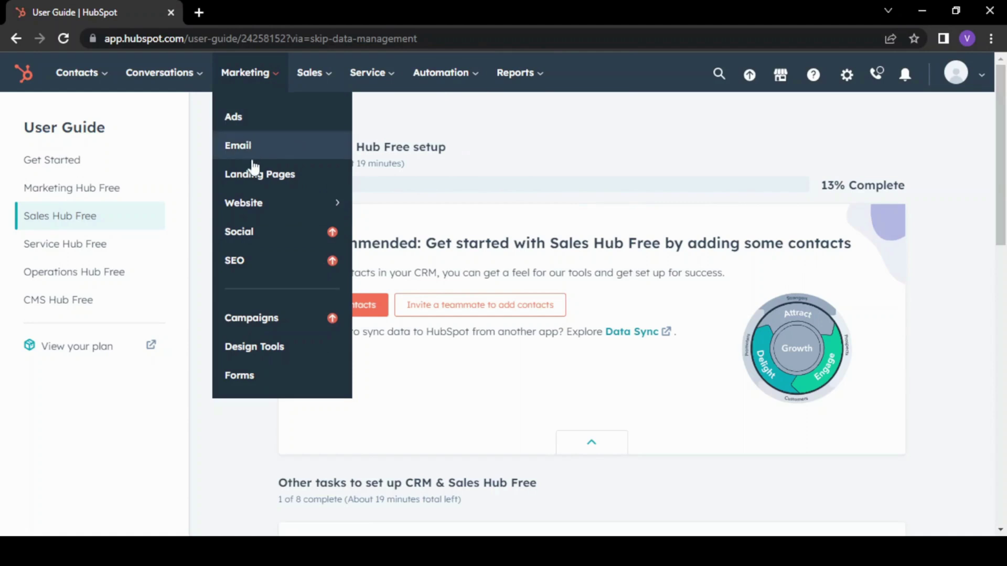
Create a new landing page named "Leads Generator"
left_click(257, 175)
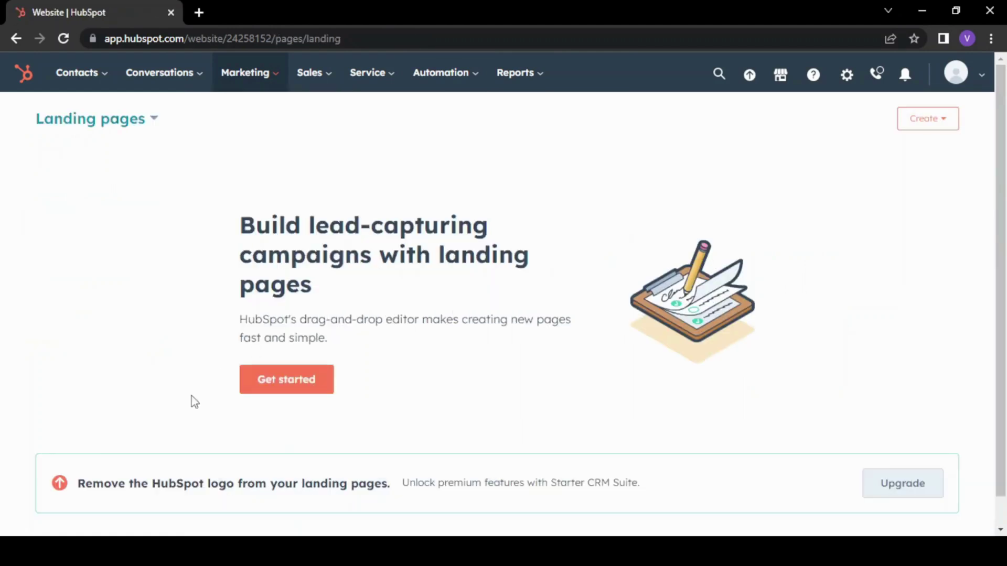
left_click(314, 382)
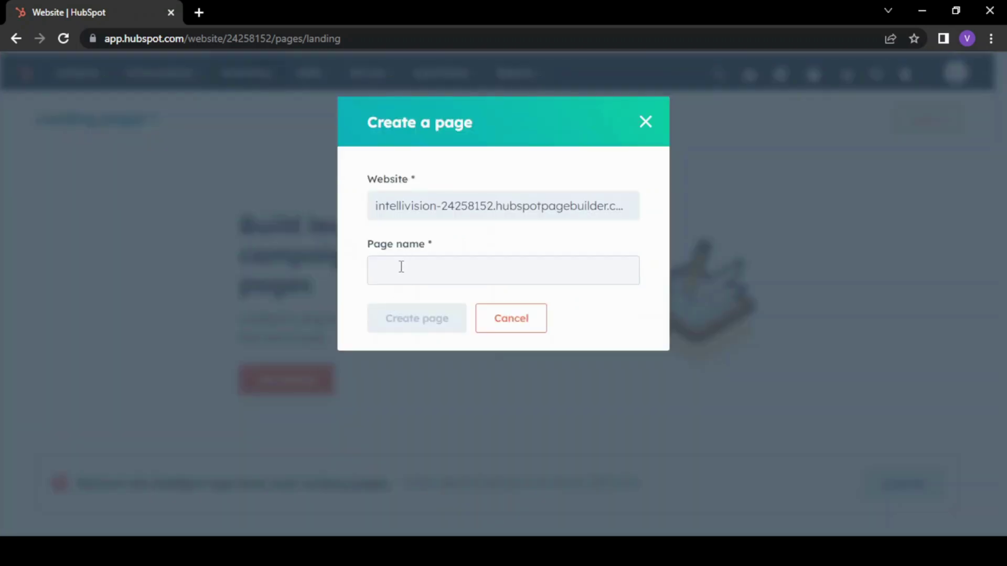
left_click(401, 267)
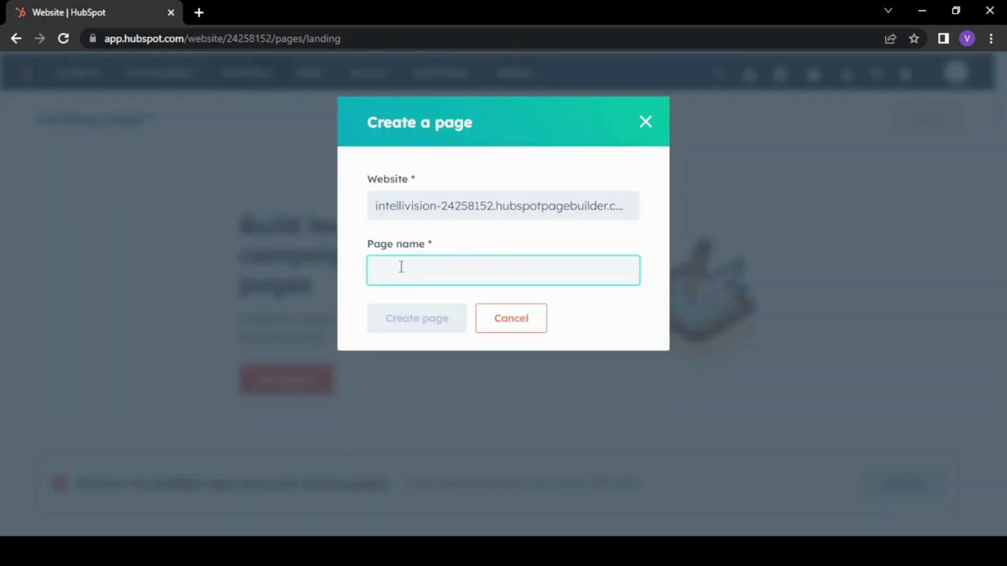
type("Leads")
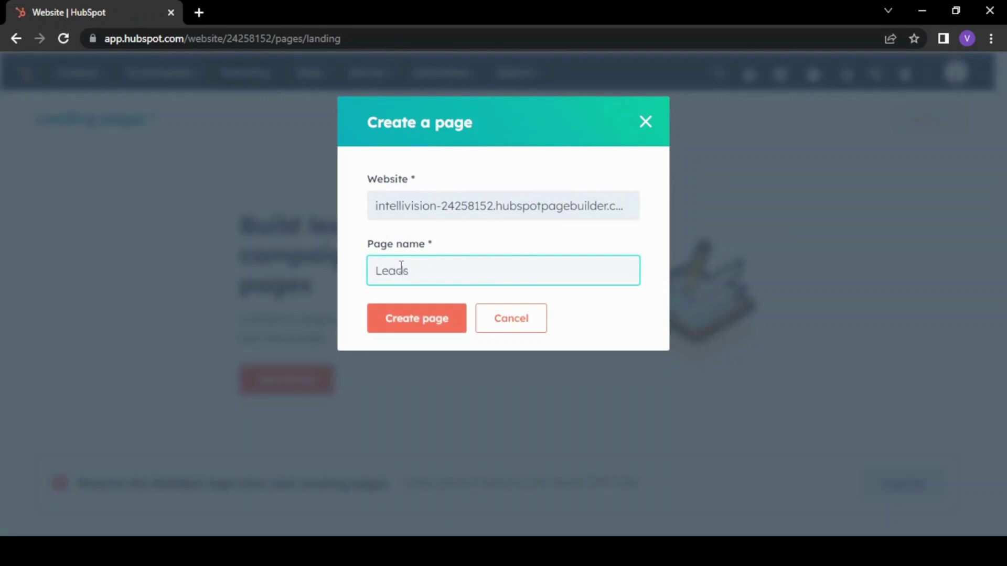
type(" g")
key("BackSpace")
type("Generator")
left_click(433, 322)
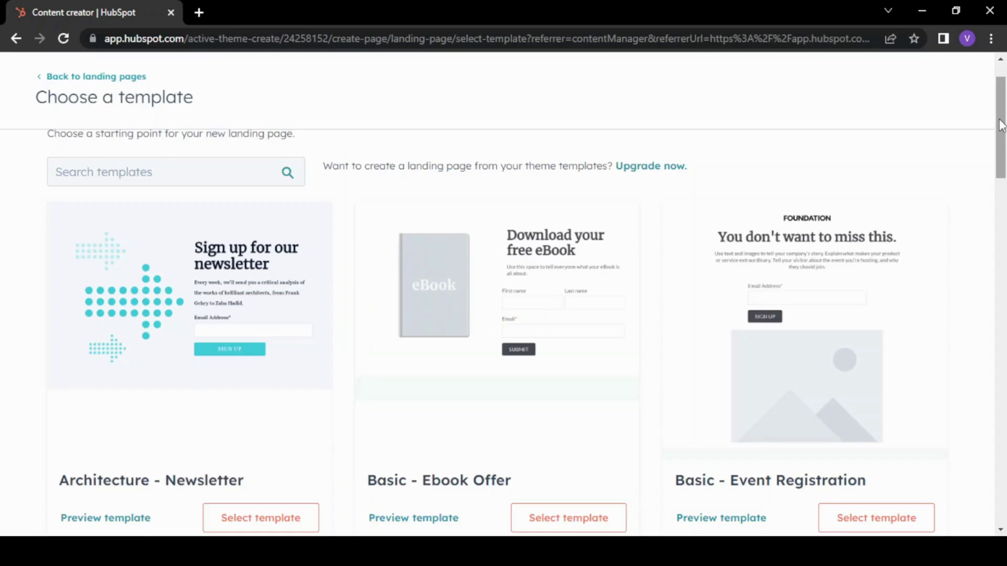
Choose the "Compass - Join an online event" template for the new landing page
left_click_drag(1002, 126, 989, 287)
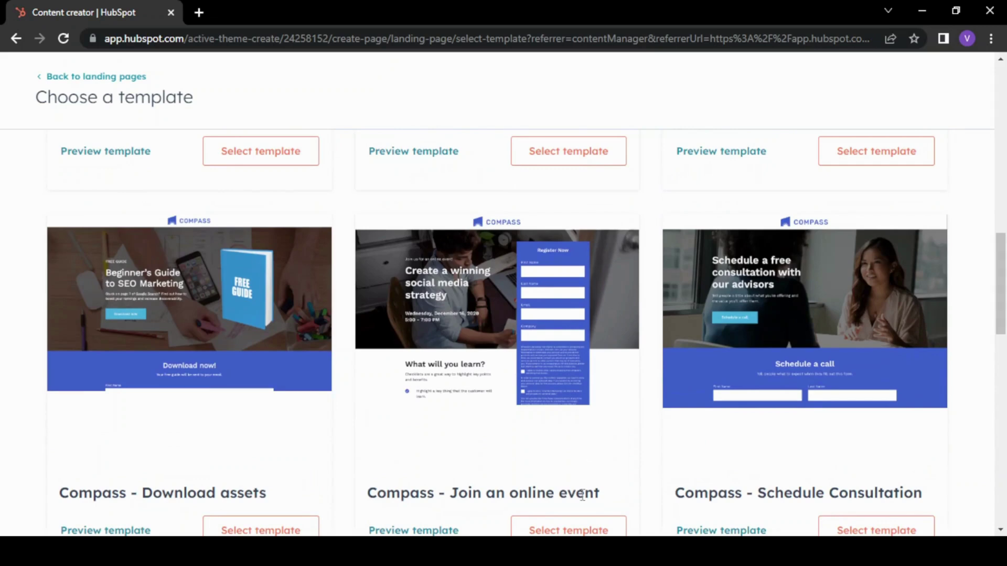
left_click(592, 527)
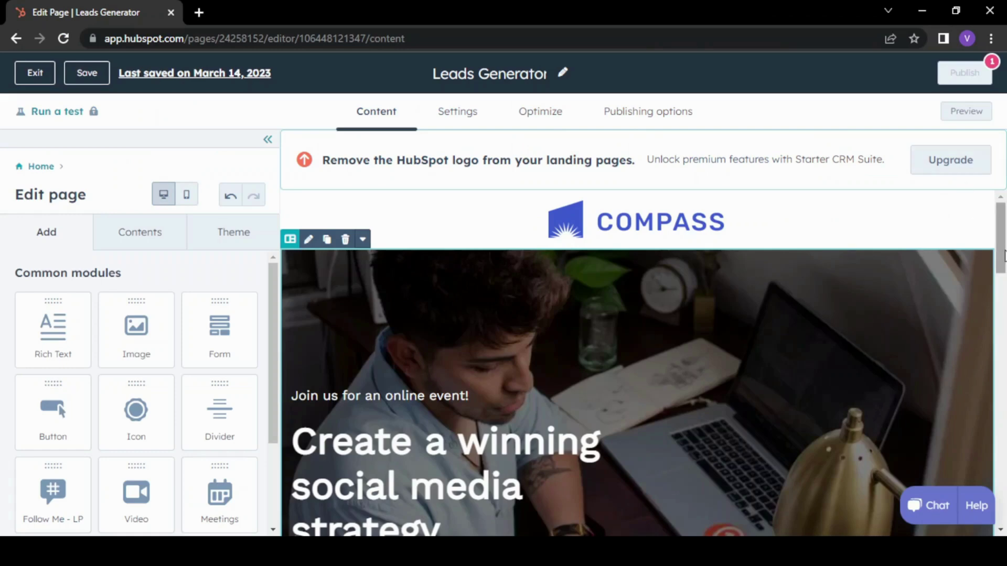
Add a Form module to the empty blue drop area beside the event heading and date
scroll(1002, 277, "down", 2)
mouse_move(1003, 295)
left_mouse_down()
mouse_move(1003, 456)
mouse_move(1006, 283)
left_mouse_up()
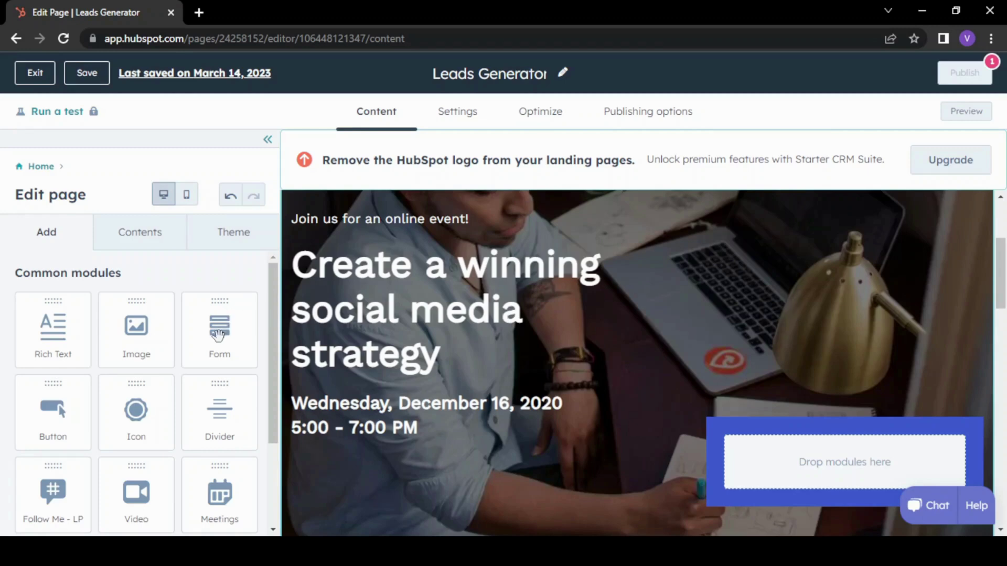
left_click_drag(225, 325, 316, 429)
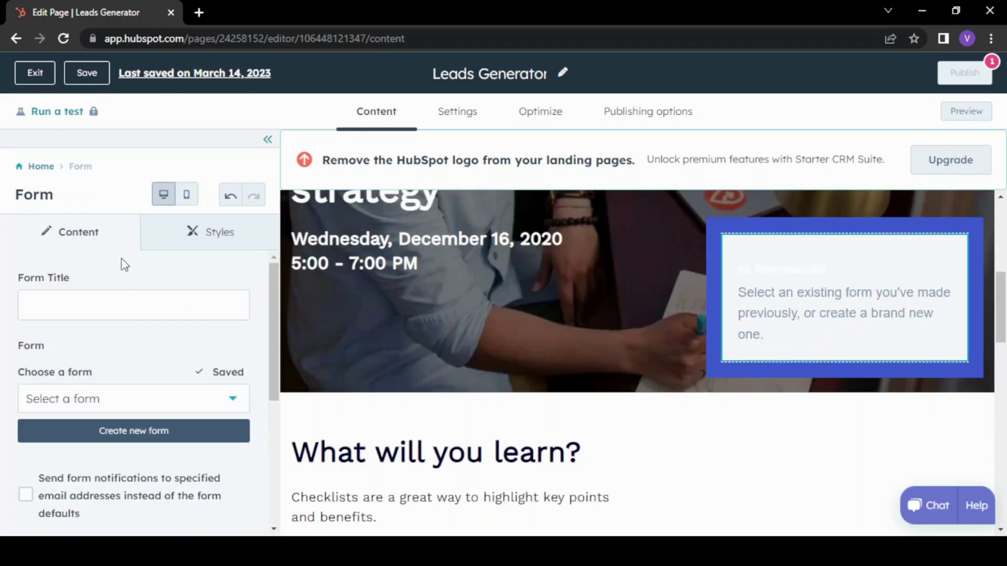
Set the form module's title to "Register Now!"
left_click(38, 304)
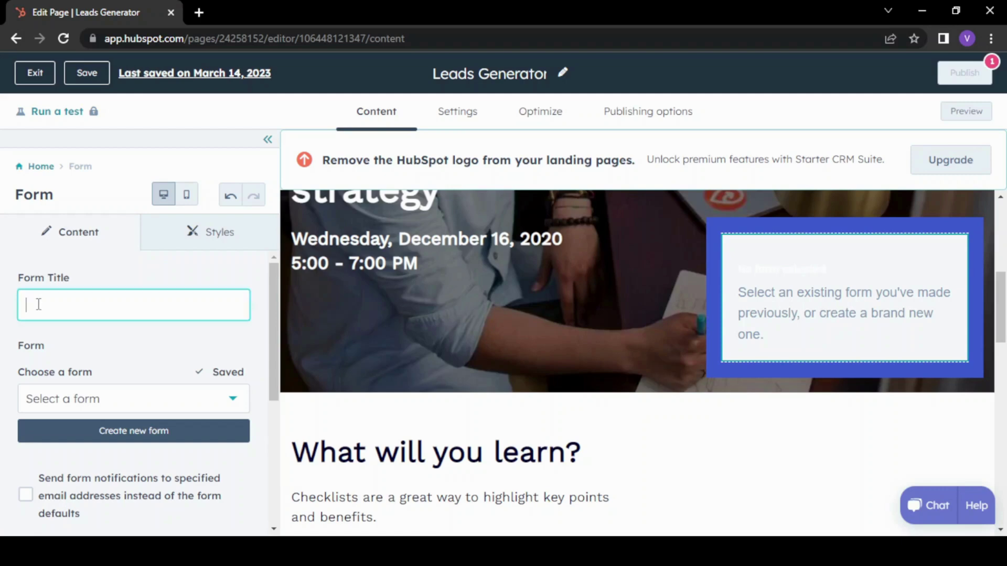
type("Ref")
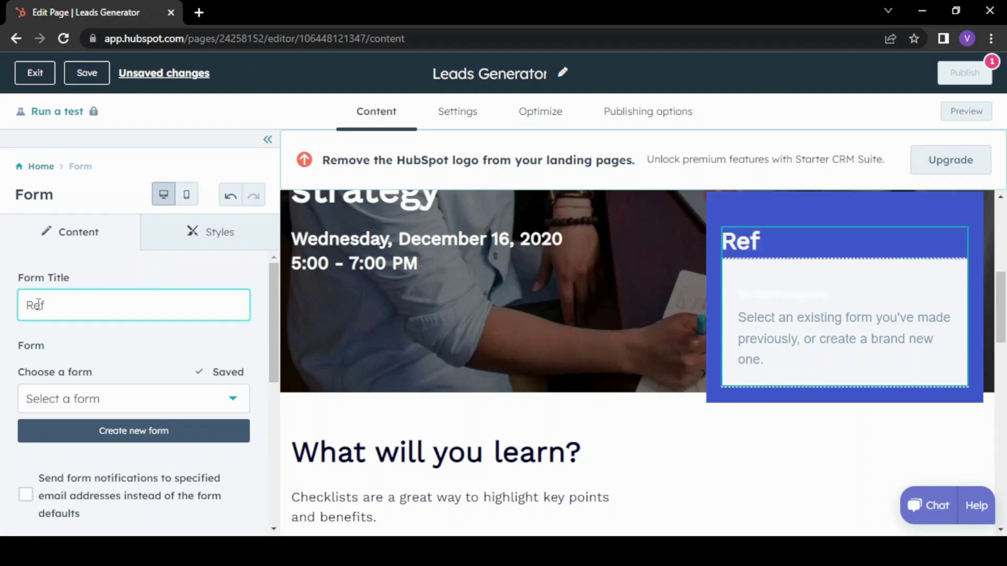
key("BackSpace")
type("gist")
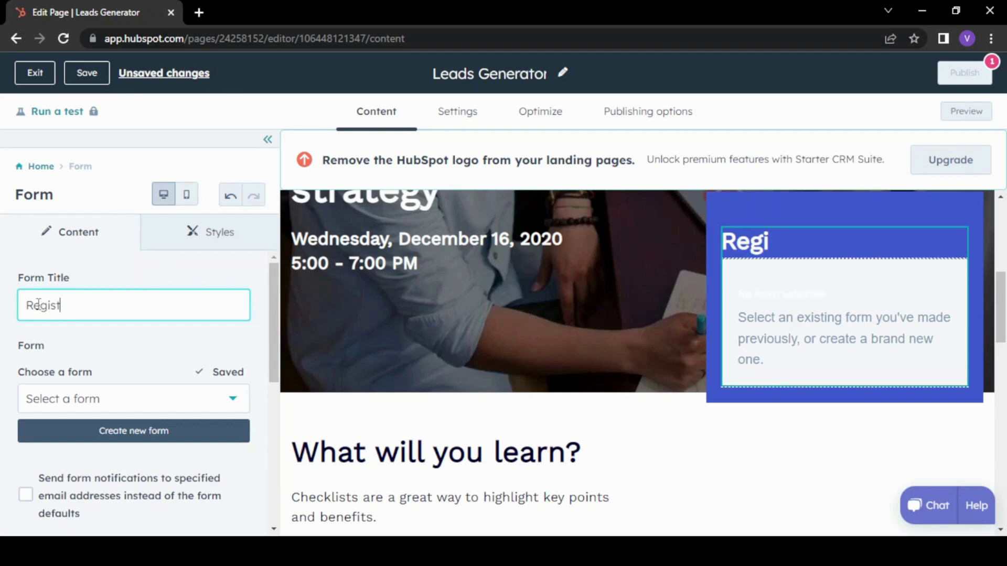
type("er N")
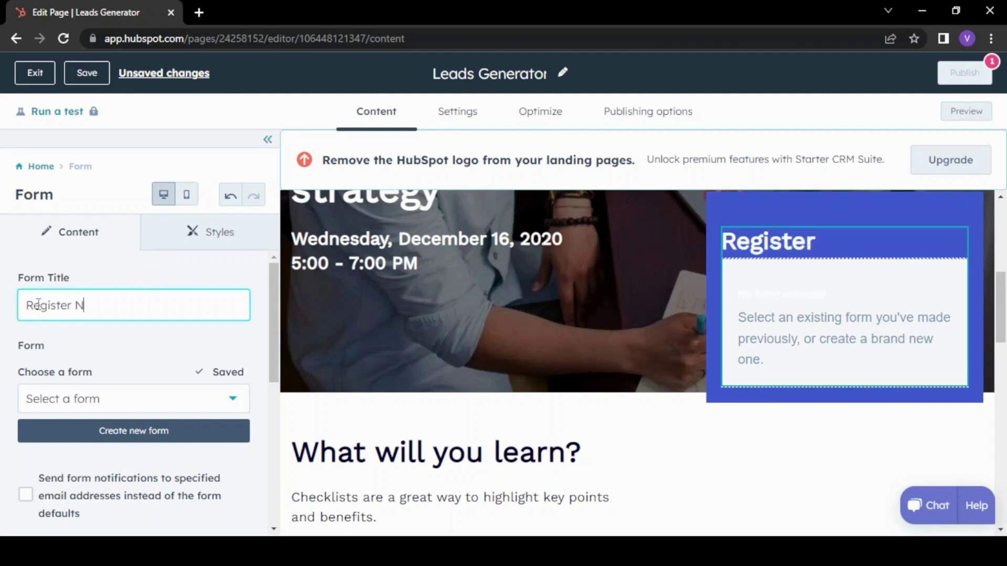
type("ow!")
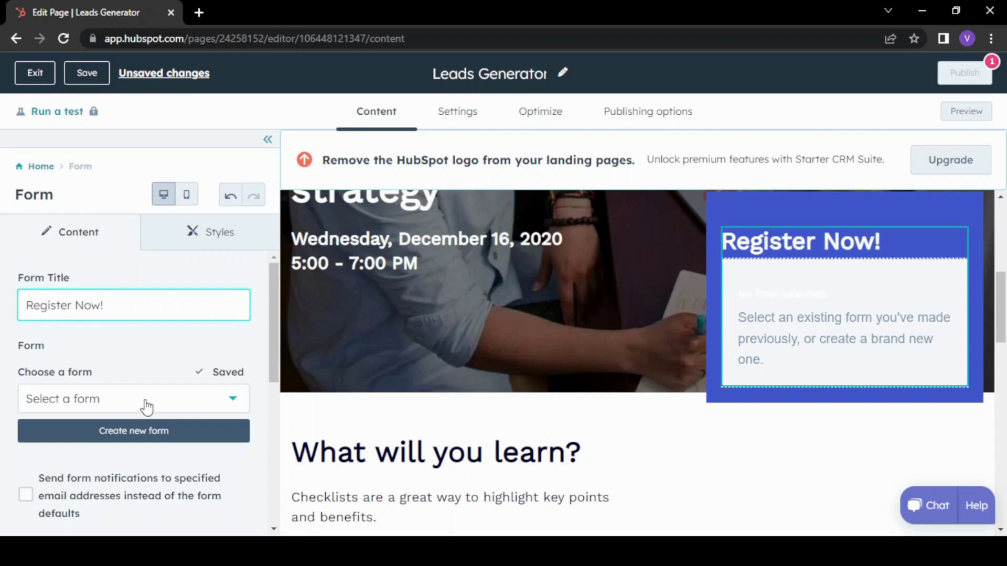
Create a new form for the module, keeping the suggested form name
left_click(146, 406)
left_click(146, 407)
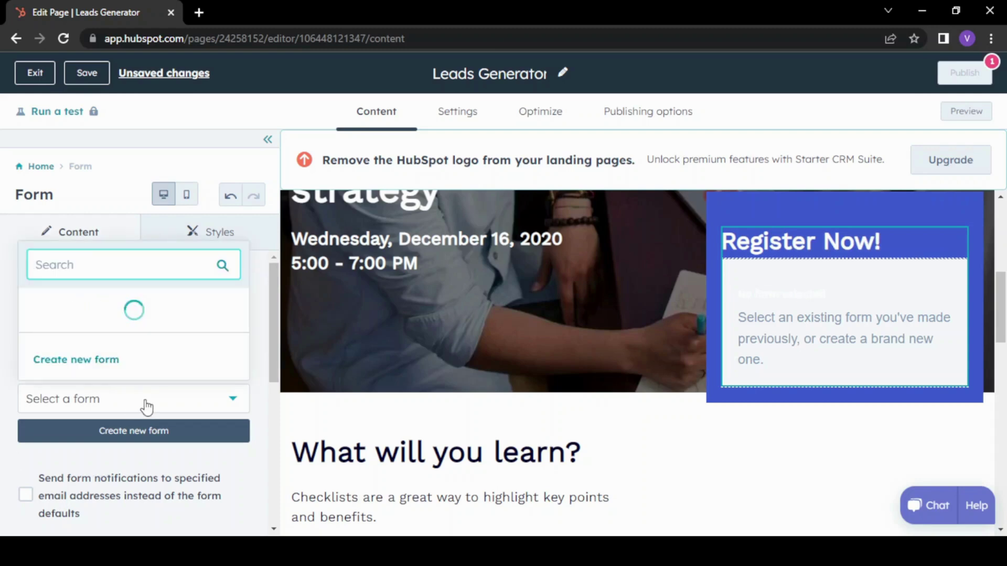
left_click(140, 435)
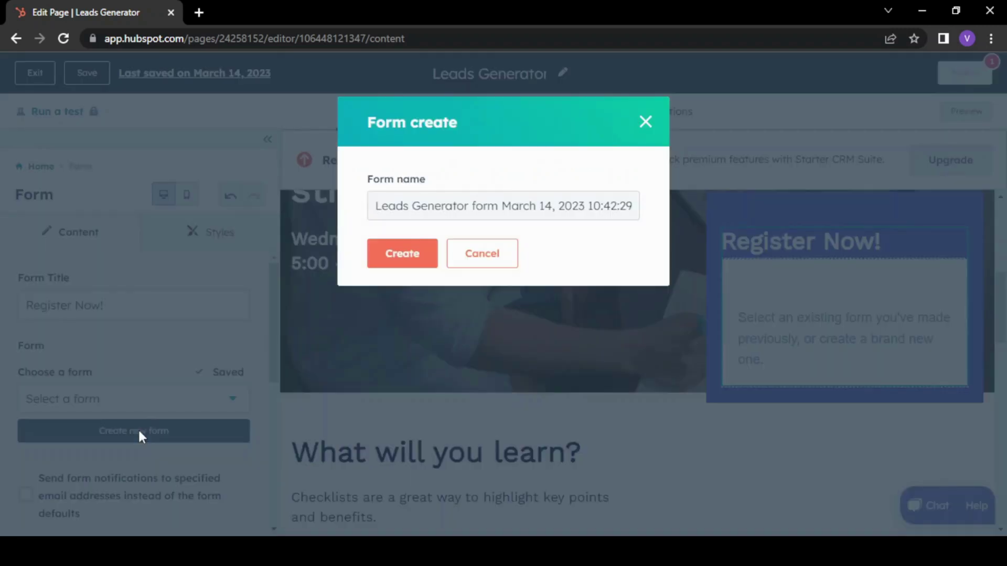
key("Return")
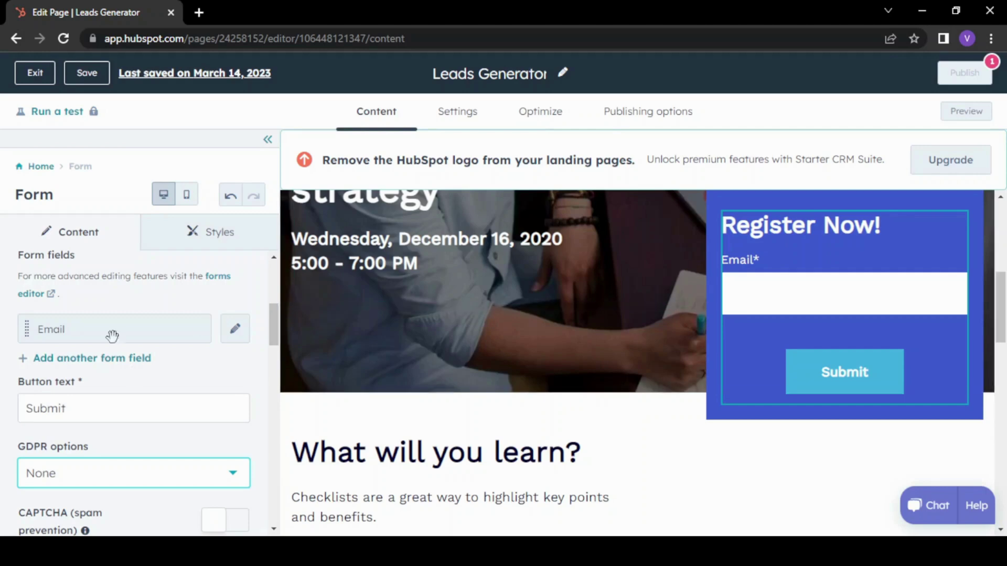
Add the First Name contact property as another field of the registration form
left_click(99, 358)
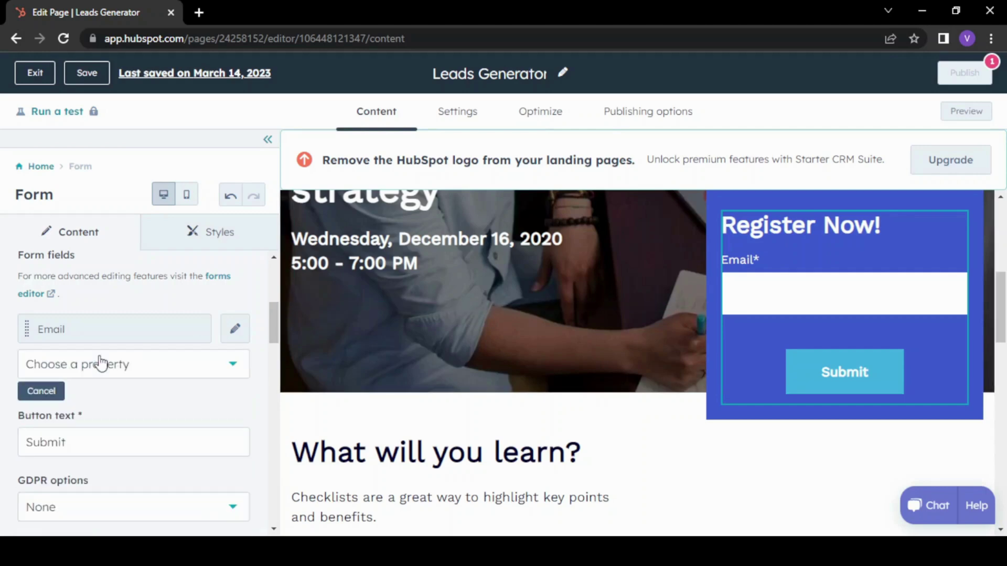
left_click(206, 365)
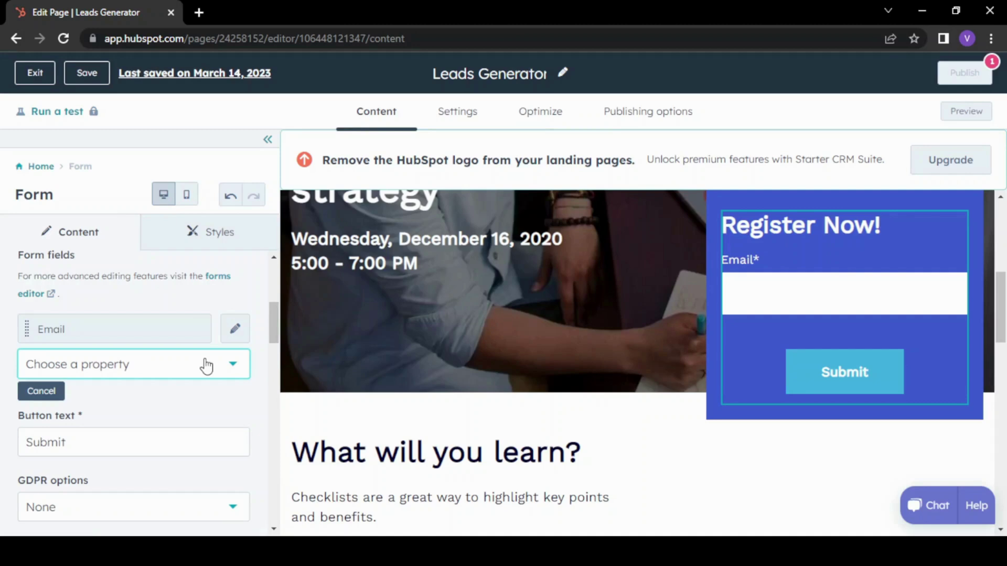
left_click(206, 365)
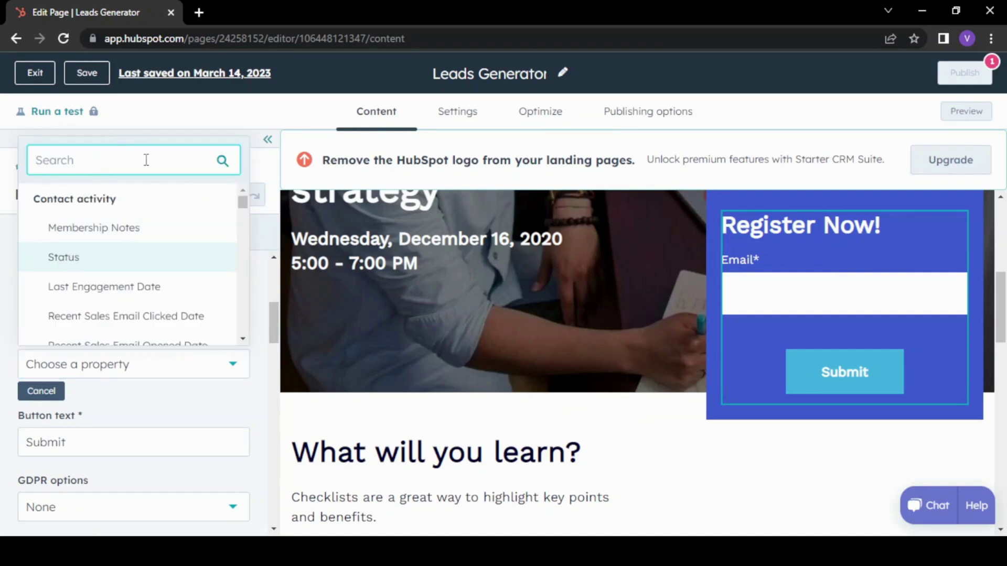
type("first")
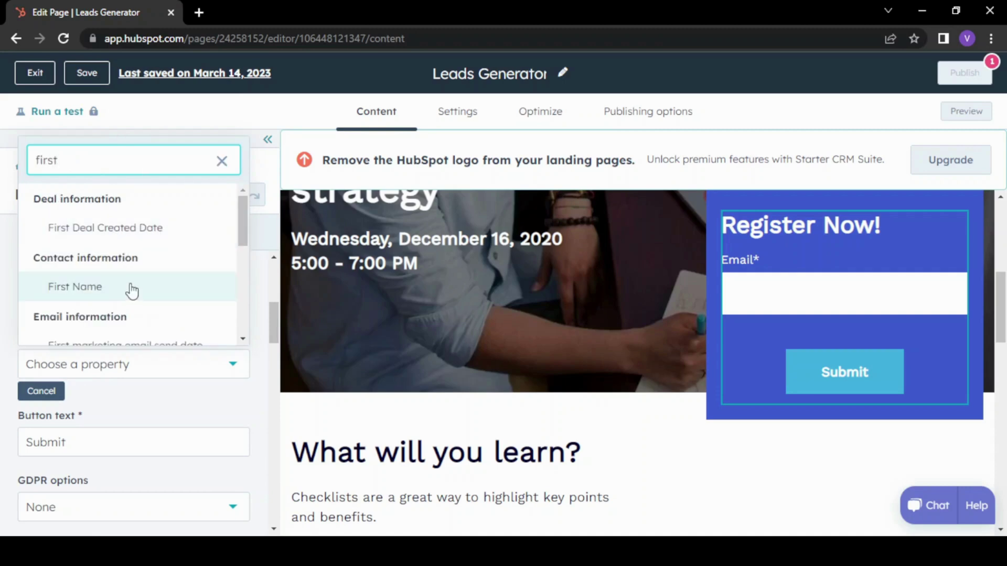
left_click(132, 291)
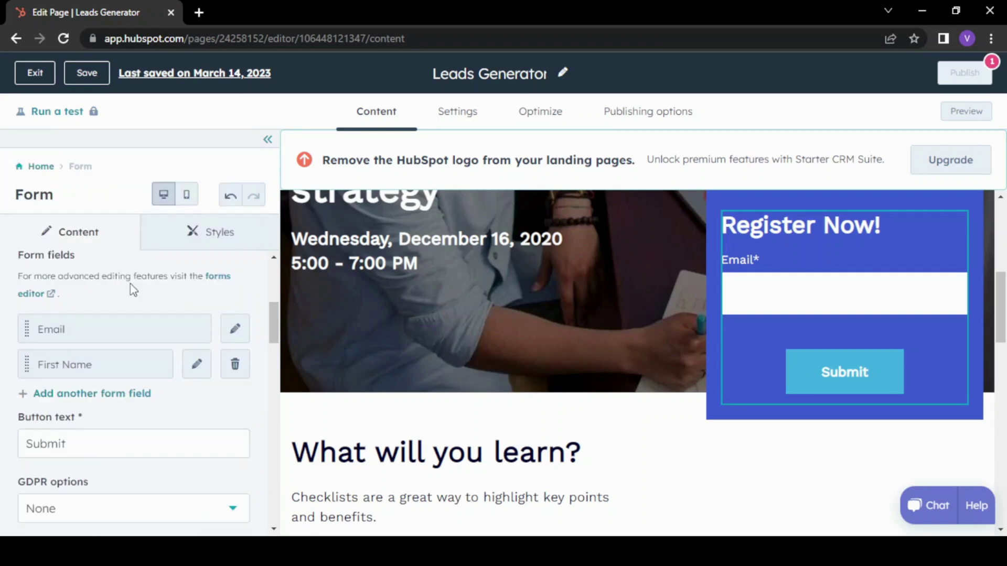
Add the Last Name contact property as a field below First Name in the form
left_click(122, 394)
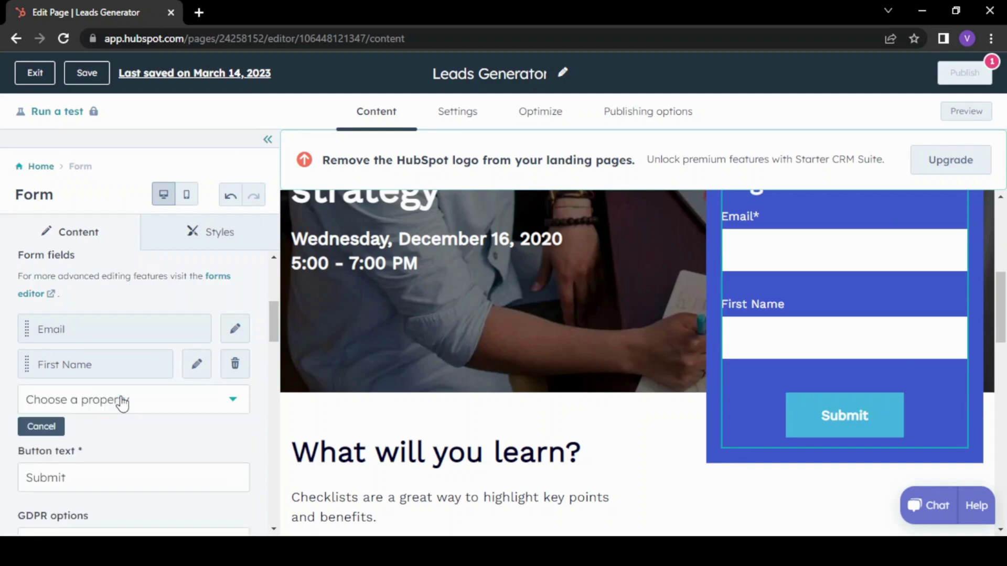
left_click(122, 402)
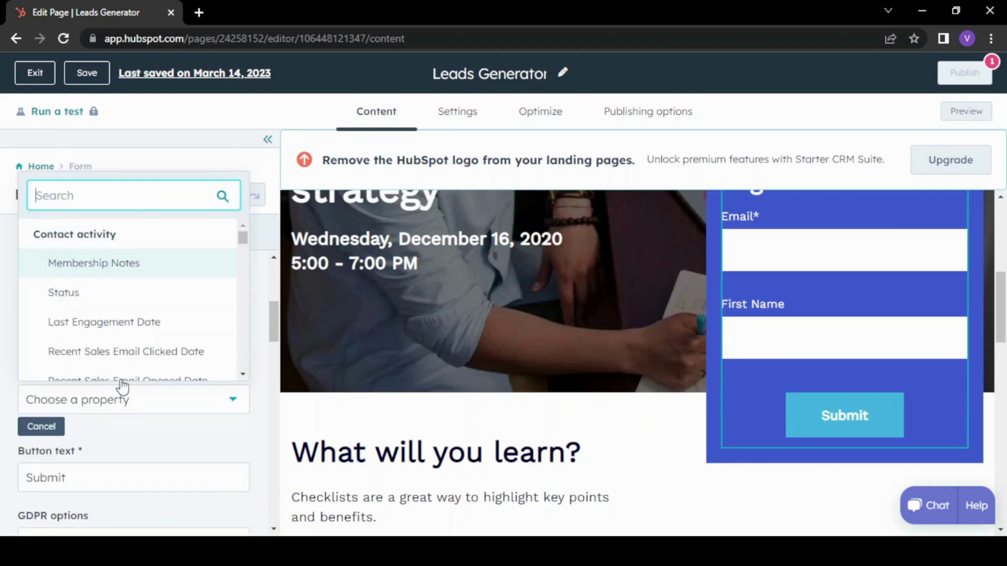
type("last ")
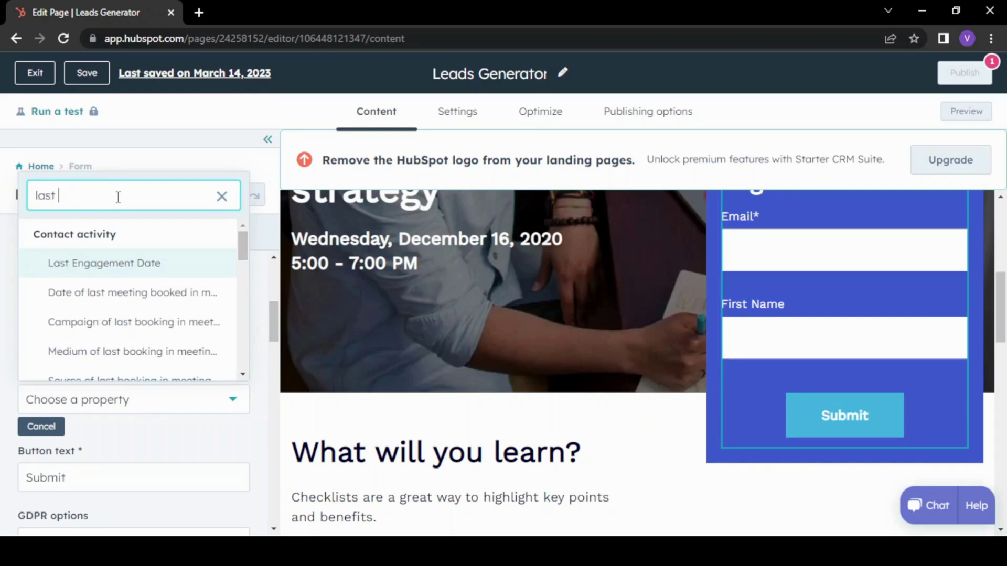
type("name")
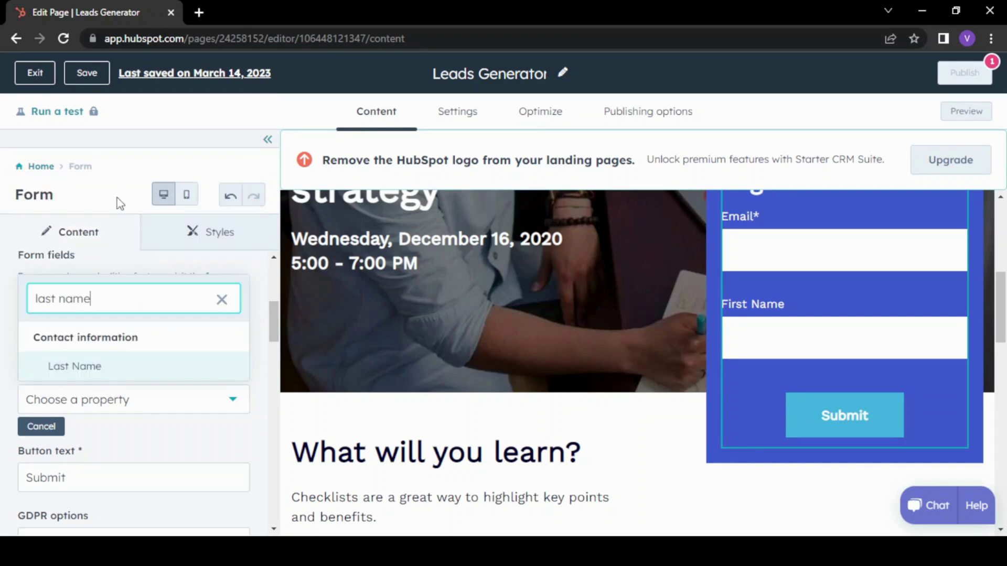
left_click(102, 367)
Add the Mobile Phone Number contact property as a form field after Last Name
scroll(157, 341, "down", 2)
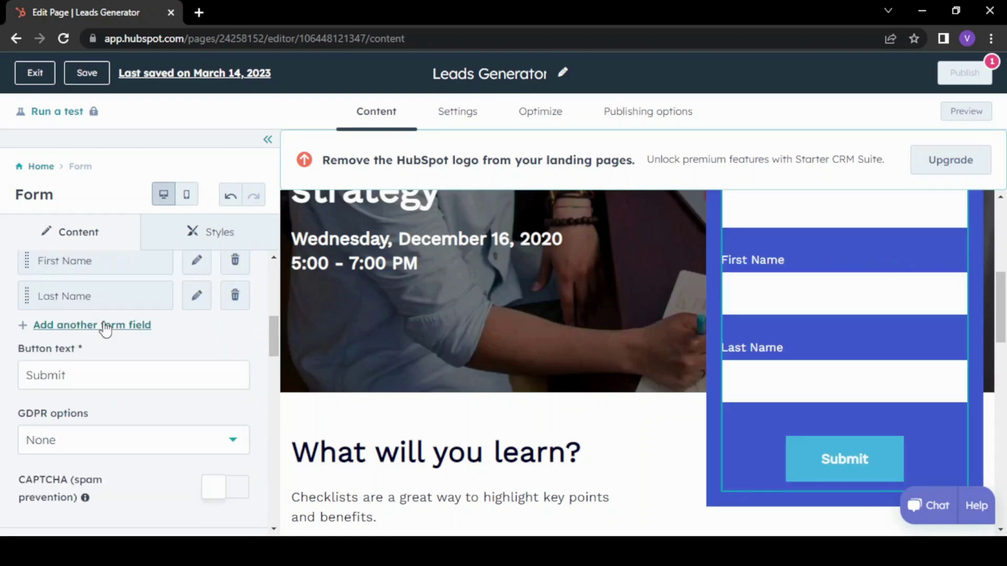
left_click(101, 327)
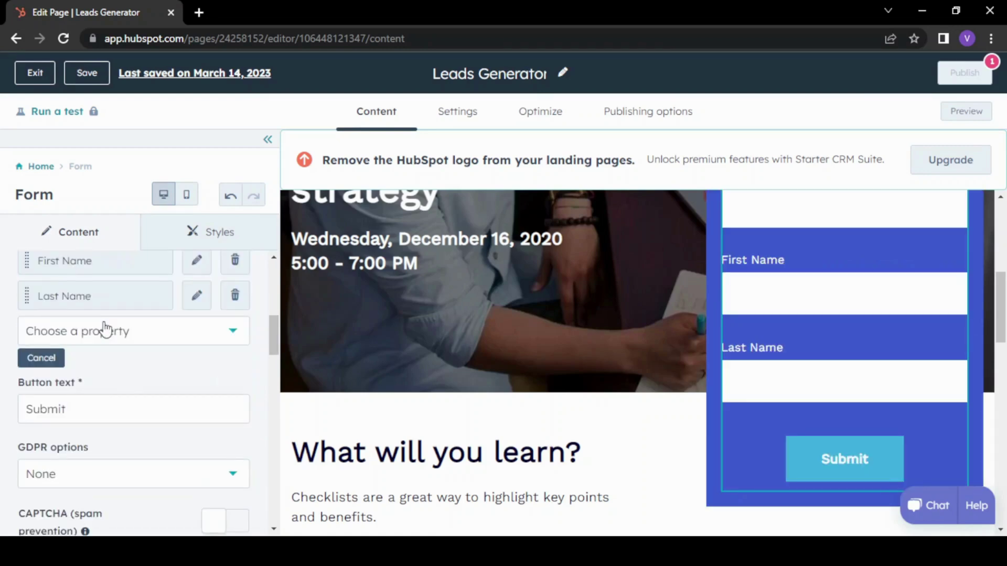
left_click(105, 331)
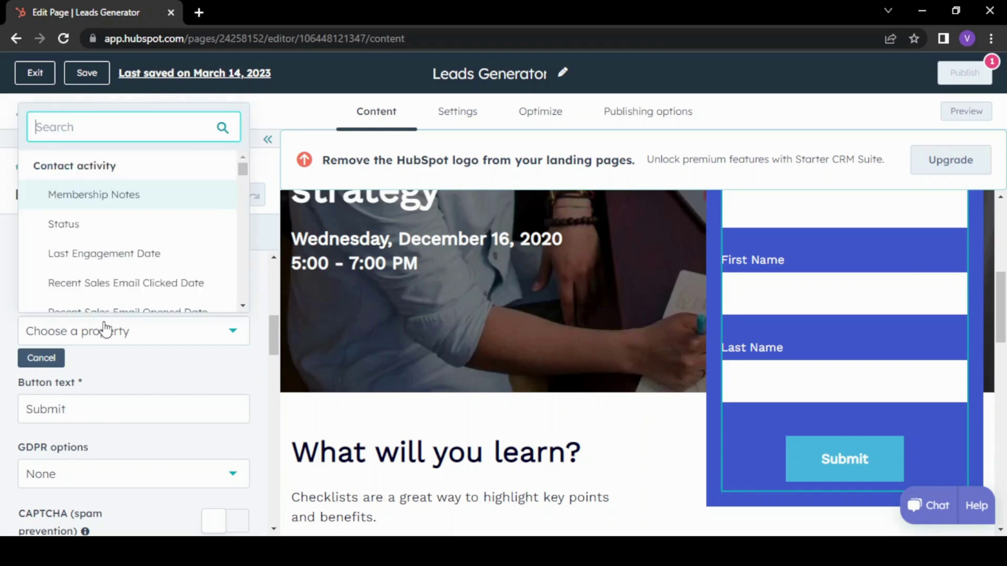
type("mobile")
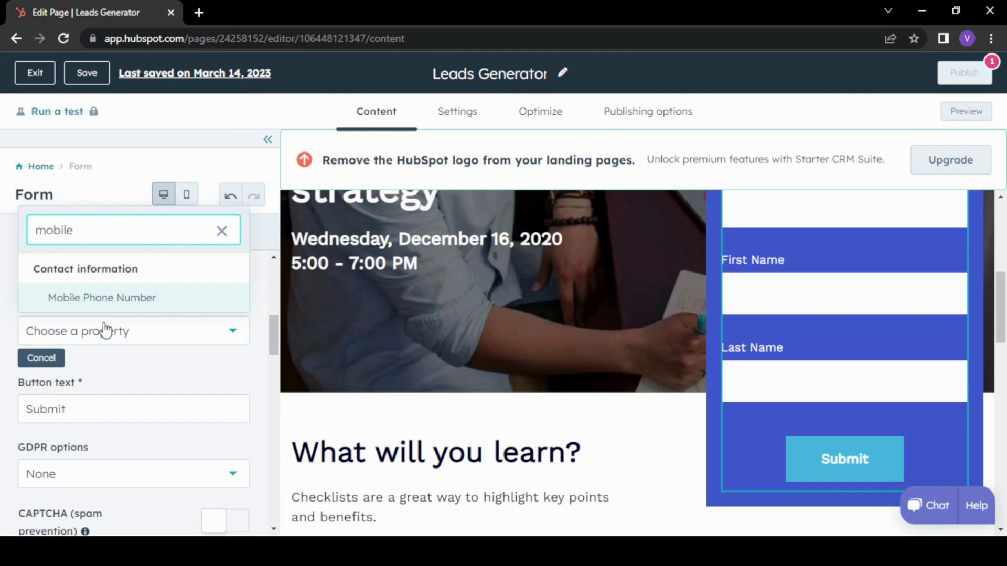
key("Return")
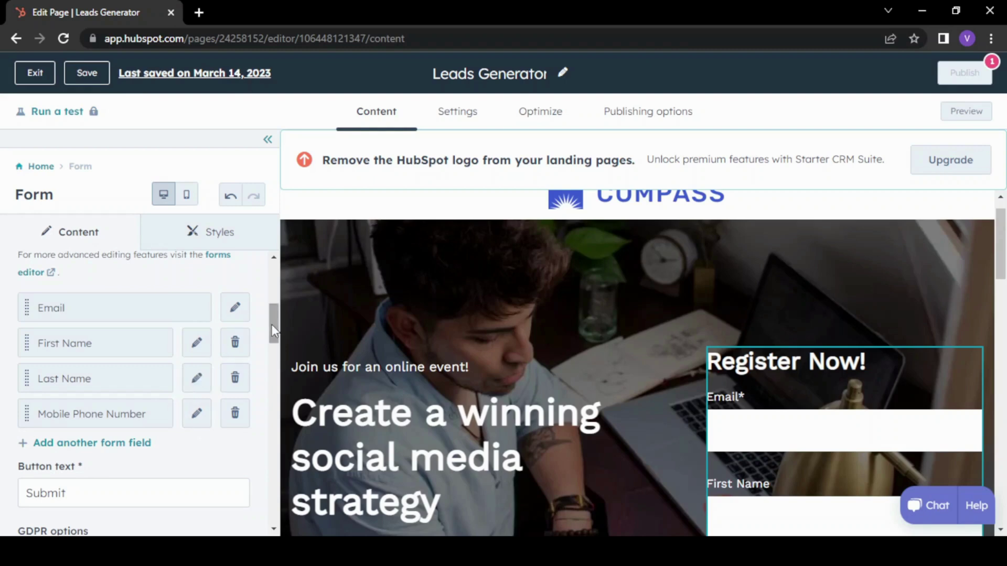
scroll(271, 331, "down", 3)
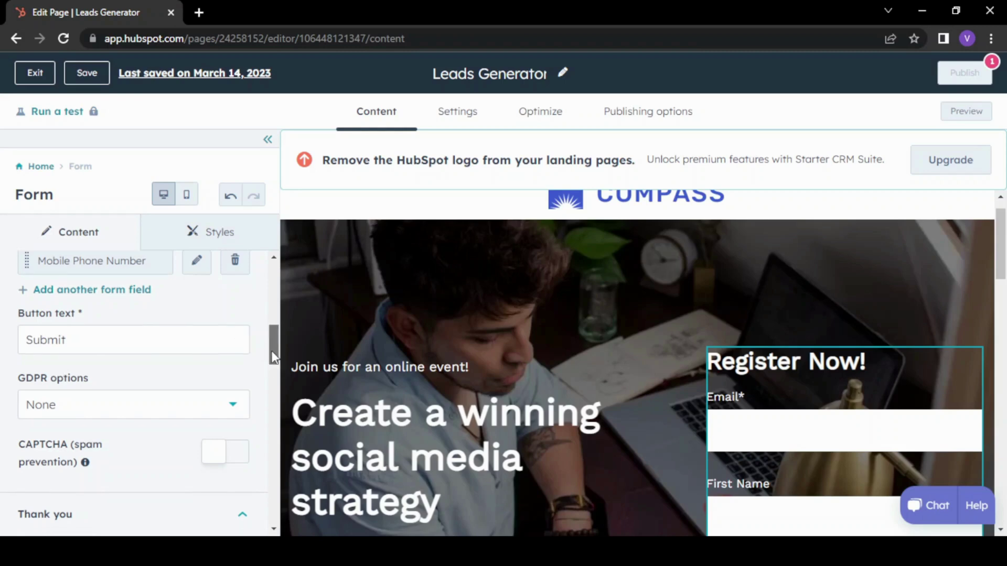
Set the form to display an inline thank you message after submission instead of redirecting, and leave the form module
left_click_drag(272, 348, 275, 387)
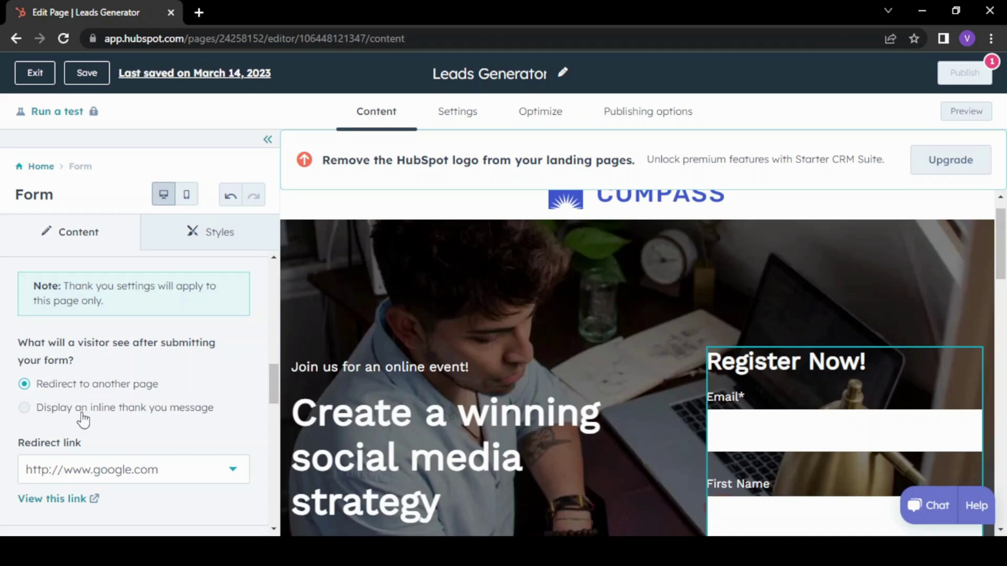
left_click(25, 408)
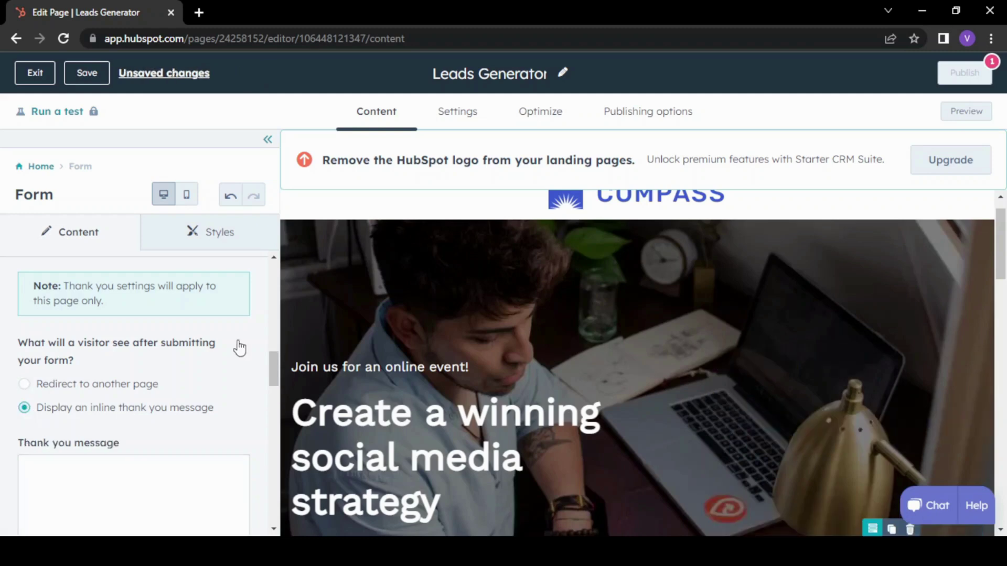
scroll(269, 367, "down", 3)
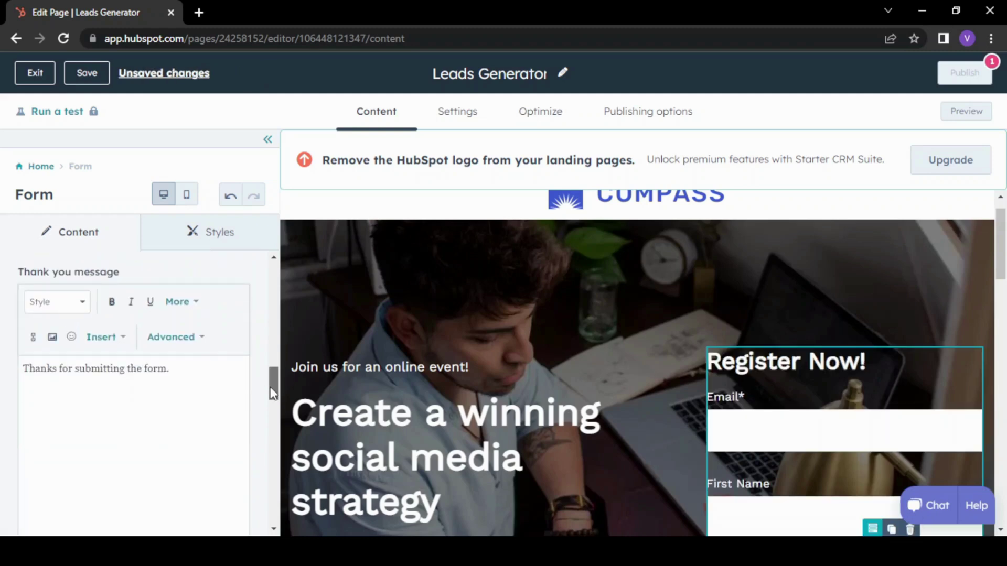
scroll(272, 393, "down", 1)
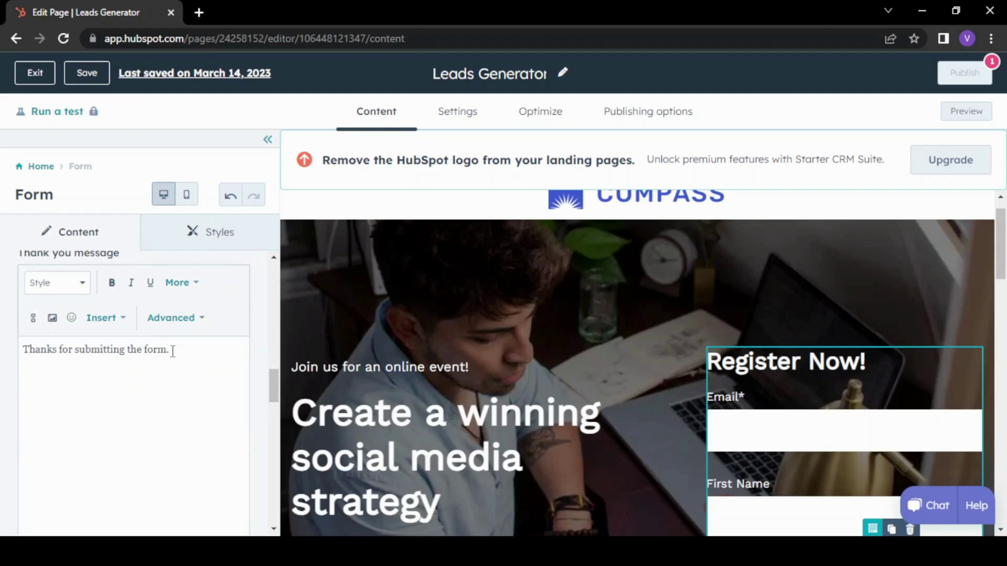
left_click(365, 116)
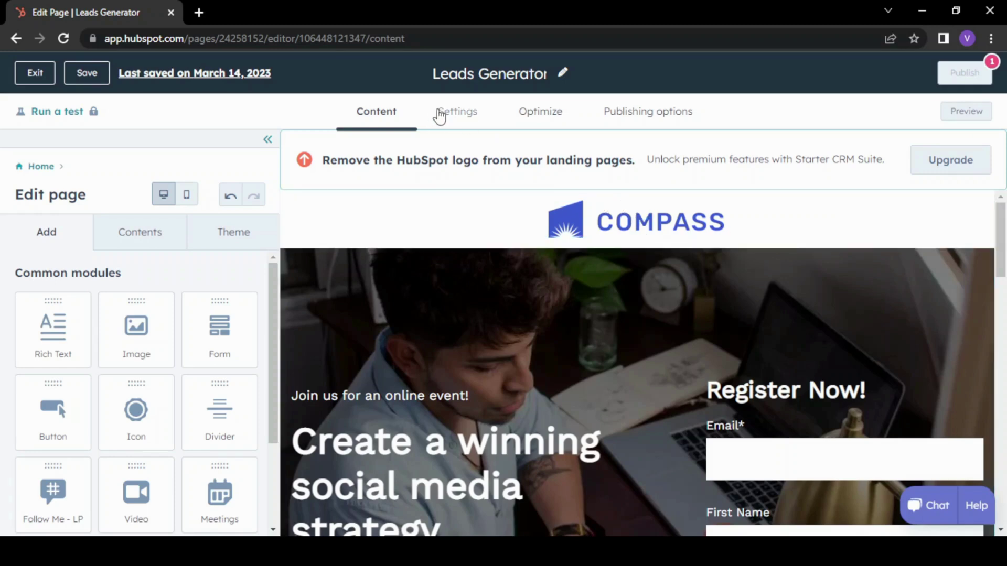
Set the landing page's title to "sign up form" in the page settings
left_click(453, 118)
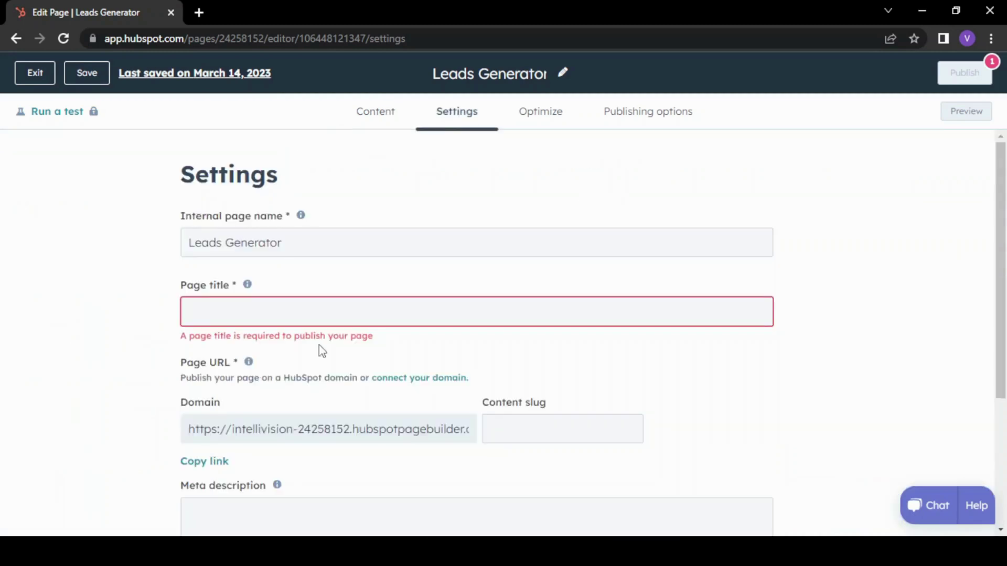
left_click(213, 318)
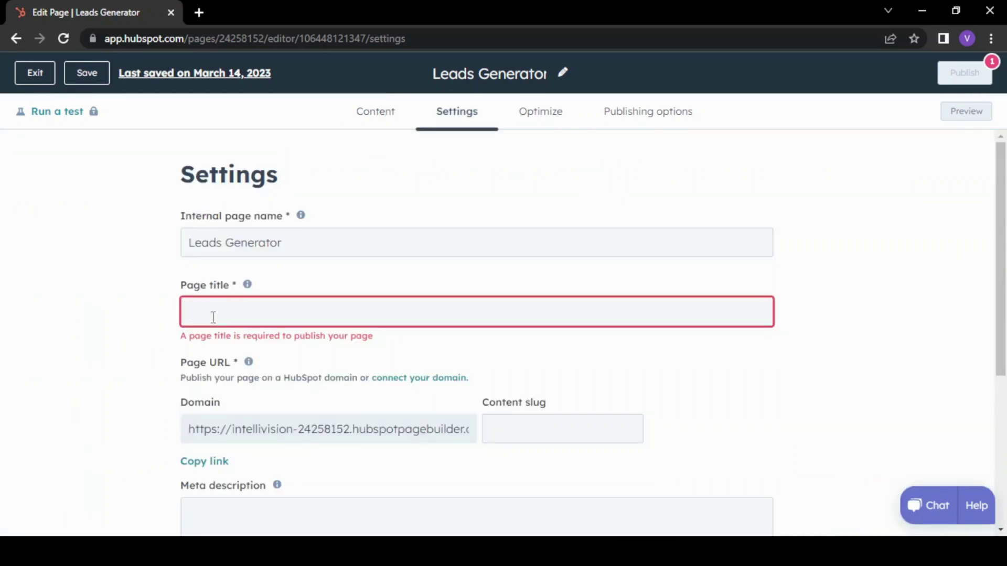
type("sig")
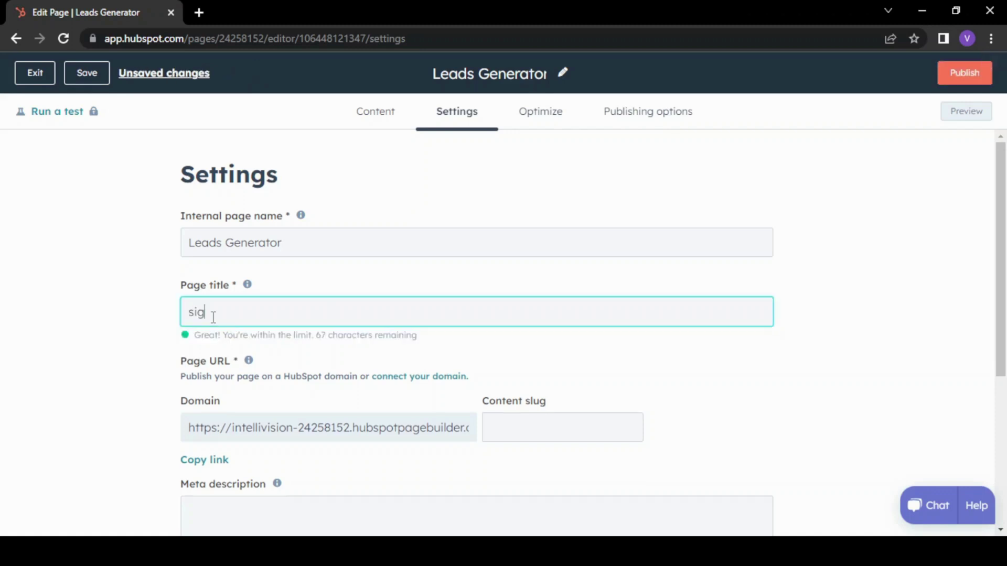
type("n up fo")
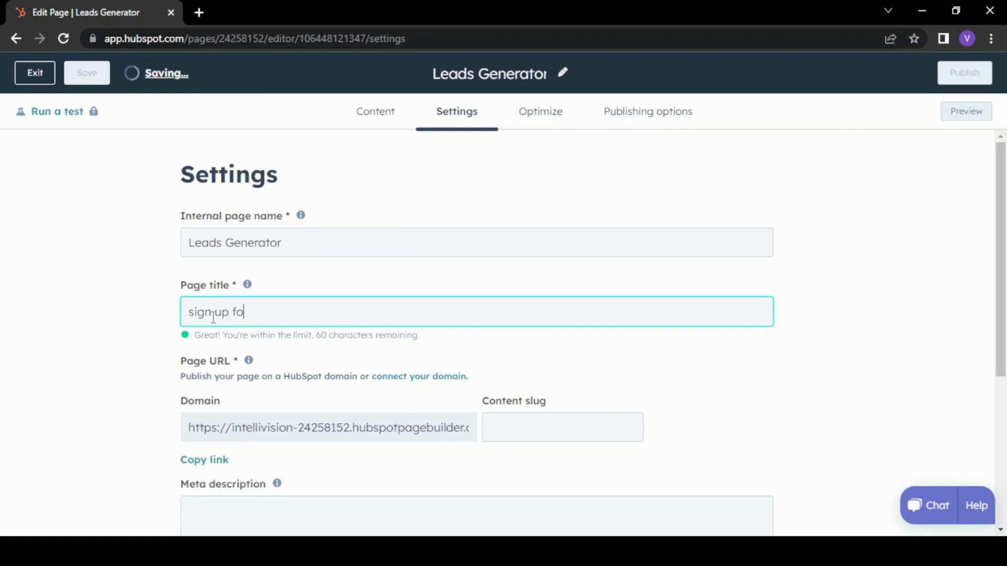
type("rm")
scroll(999, 335, "down", 2)
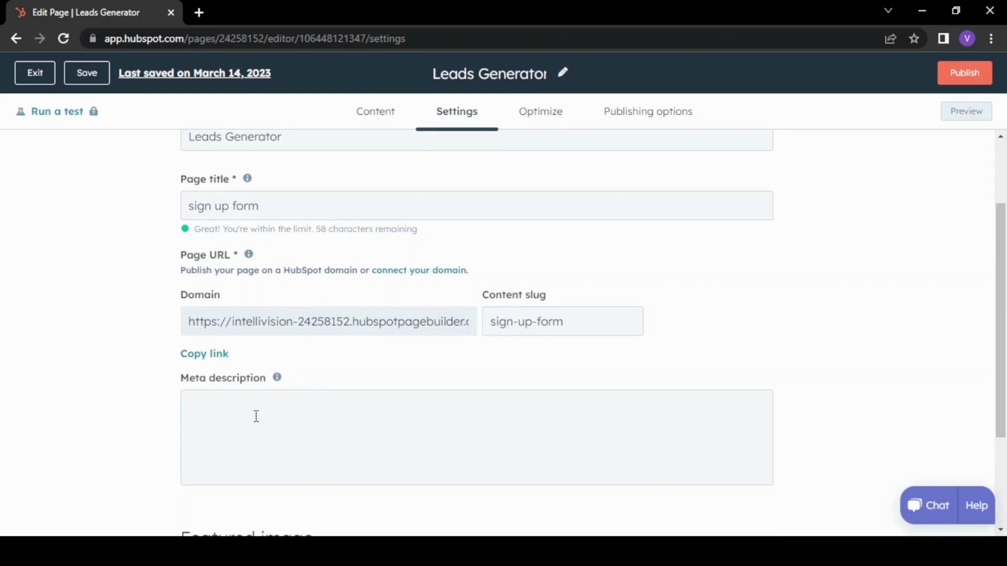
Publish the landing page immediately and look over its performance overview
left_click(955, 79)
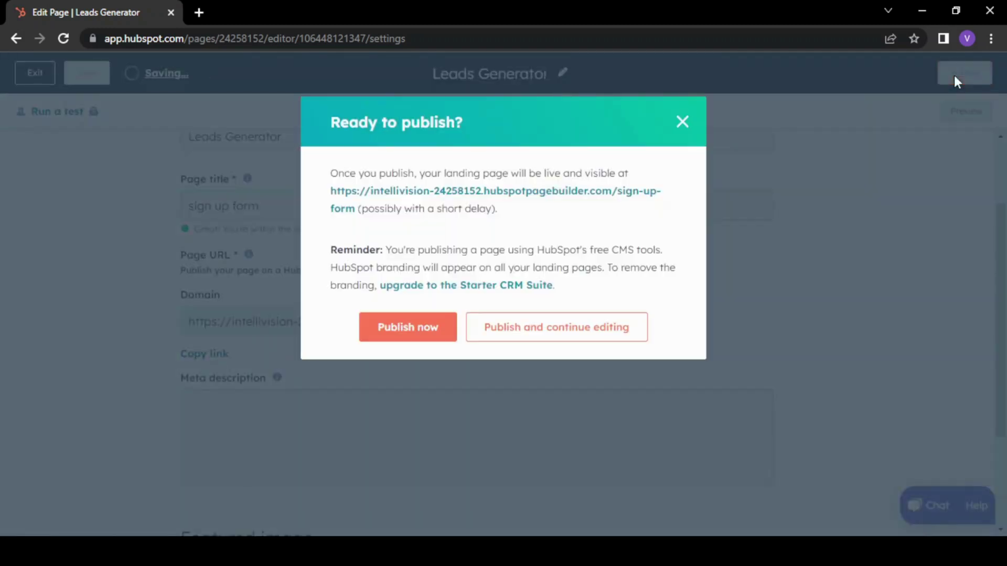
left_click(396, 329)
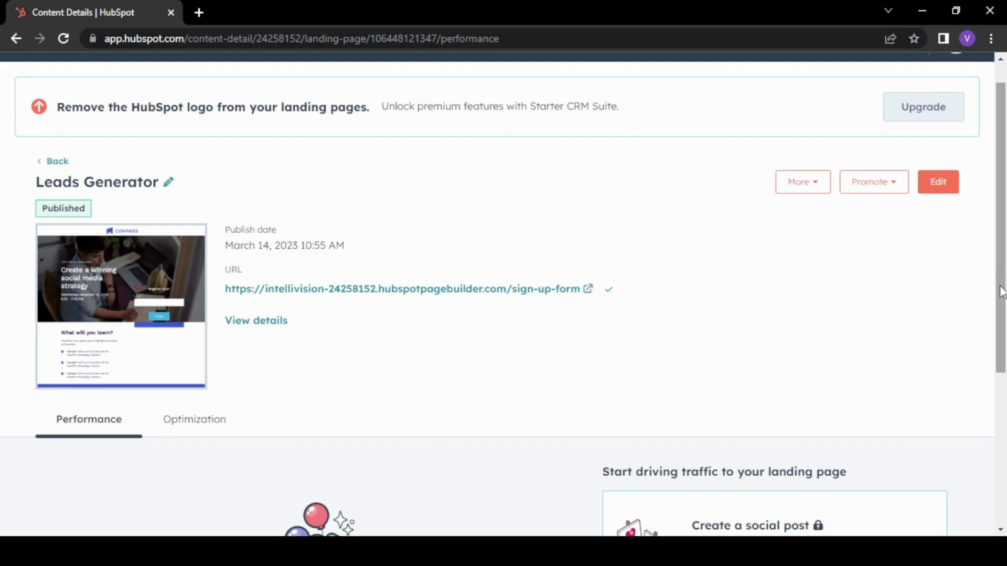
scroll(1002, 291, "down", 3)
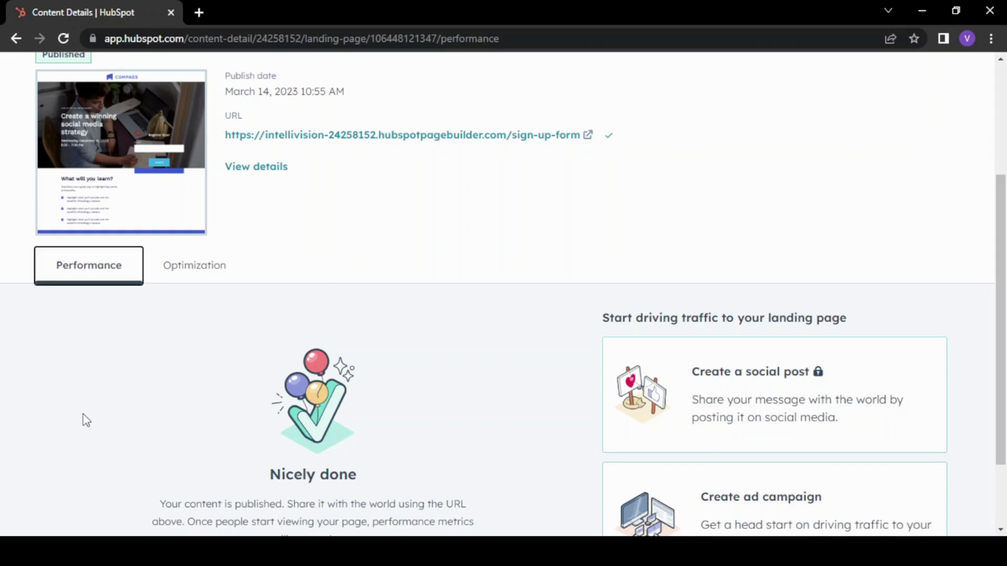
Scan the published page for SEO optimization recommendations and refresh the page to load them
left_click(182, 271)
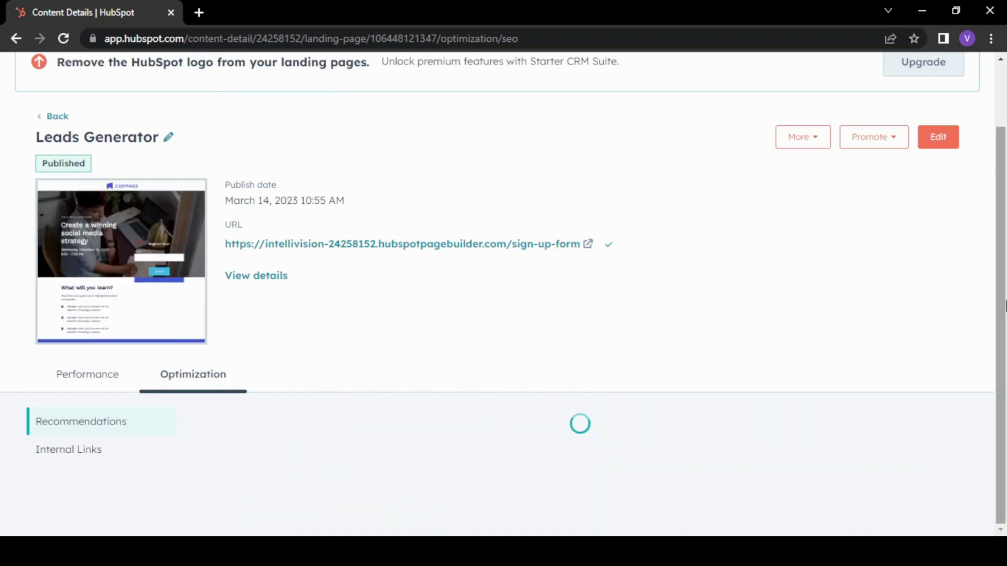
left_click_drag(1001, 329, 1003, 395)
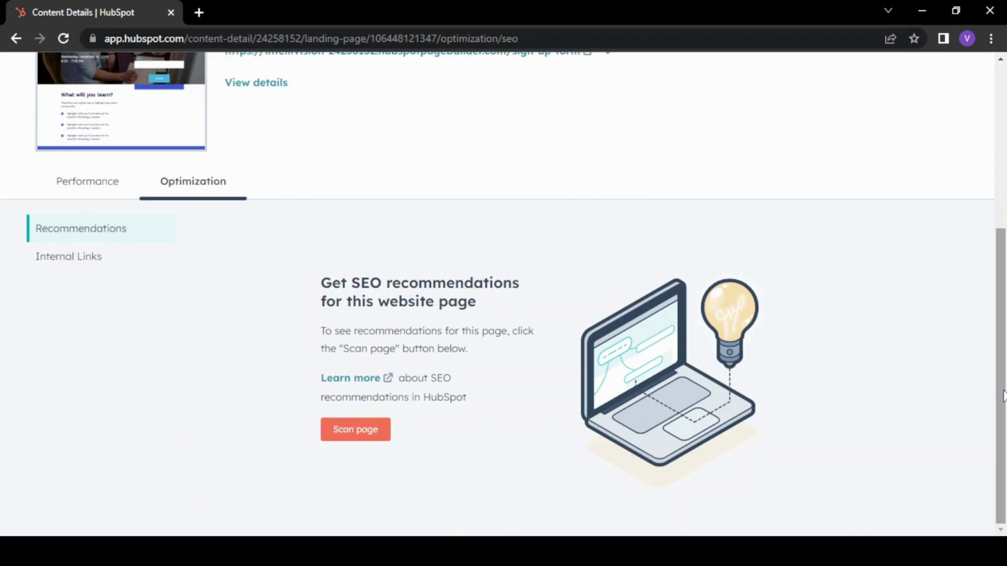
left_click(353, 430)
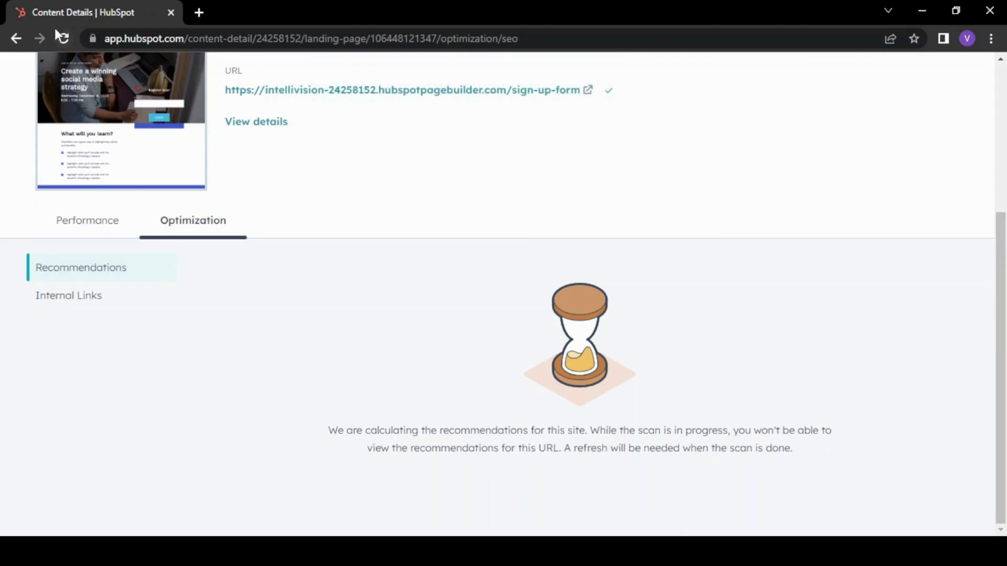
left_click(60, 40)
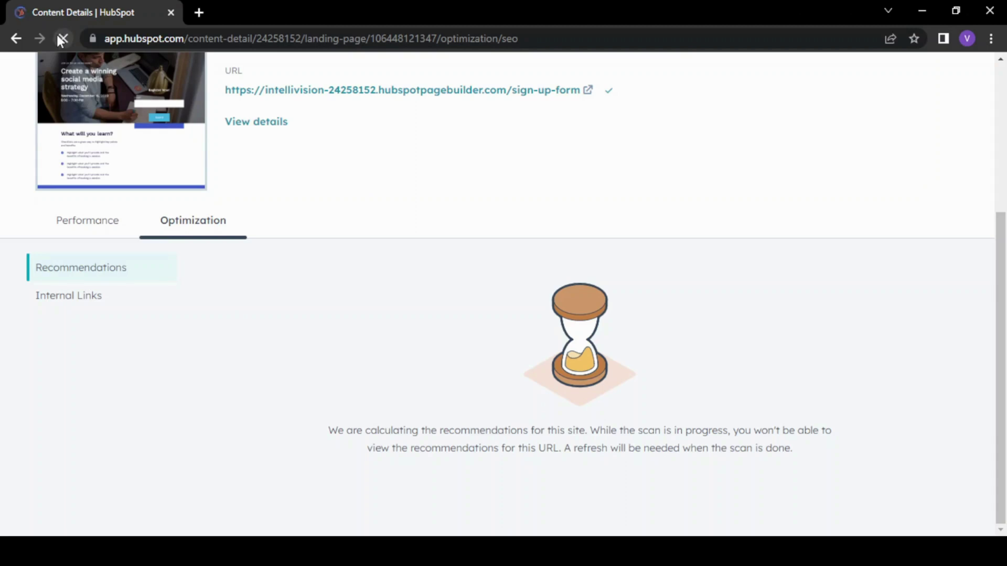